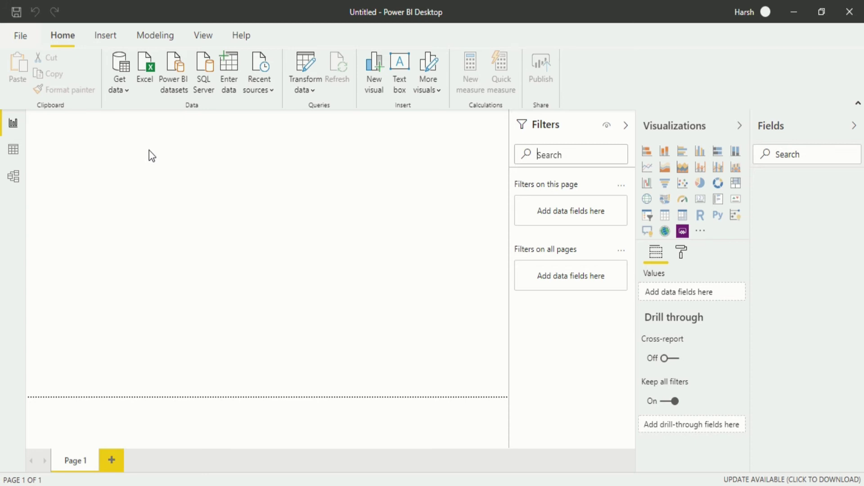
Show the Get data dropdown's list of common data sources from the Home ribbon
left_click(120, 89)
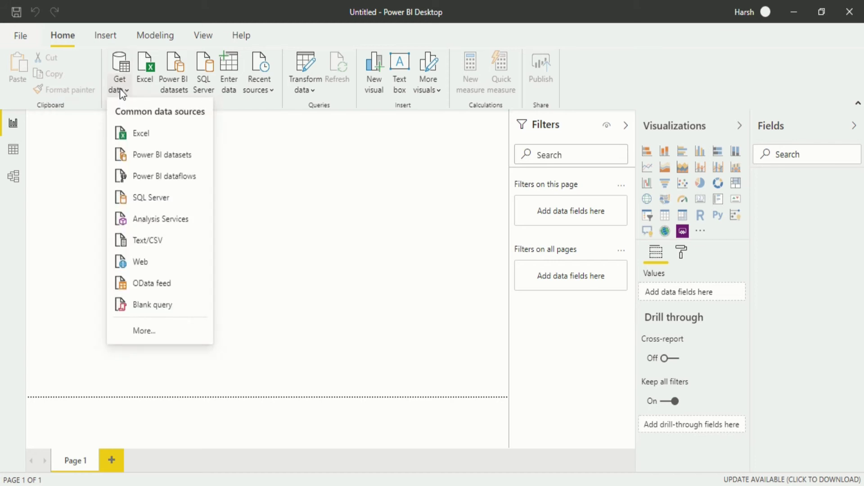
Choose SQL Server as the source, with server localhost:3006 and database 'ab test'
left_click(149, 205)
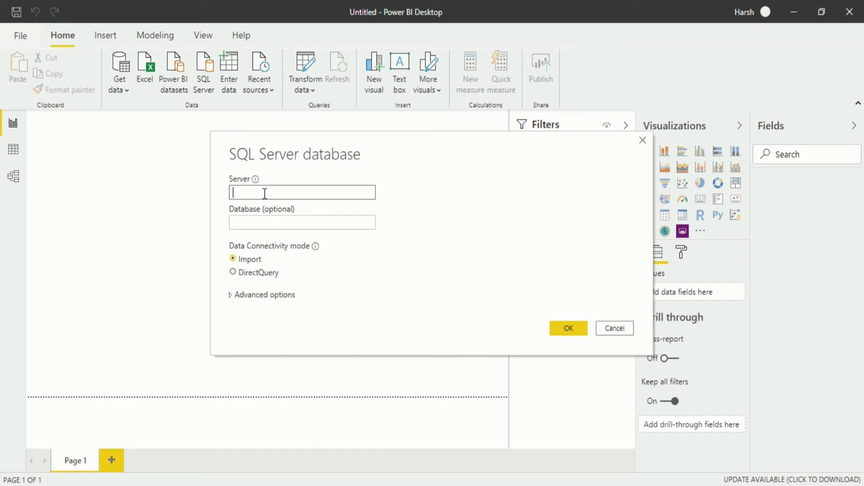
type("localhost:3006")
left_click(280, 221)
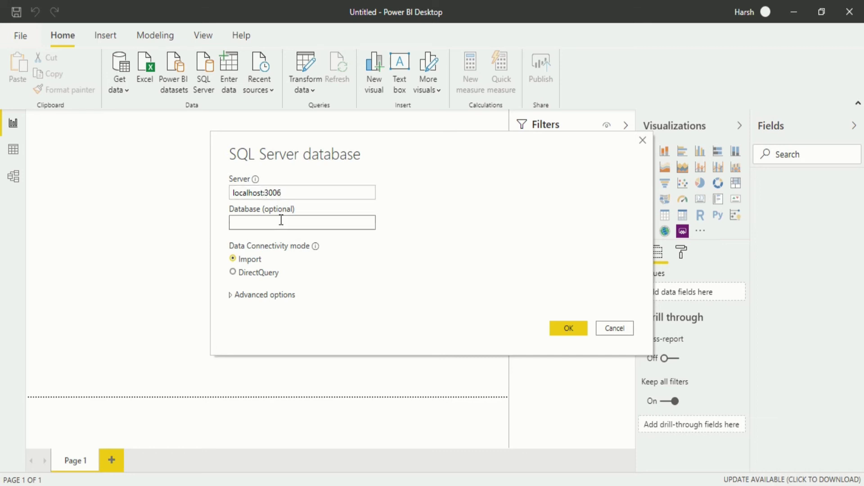
type("ab test")
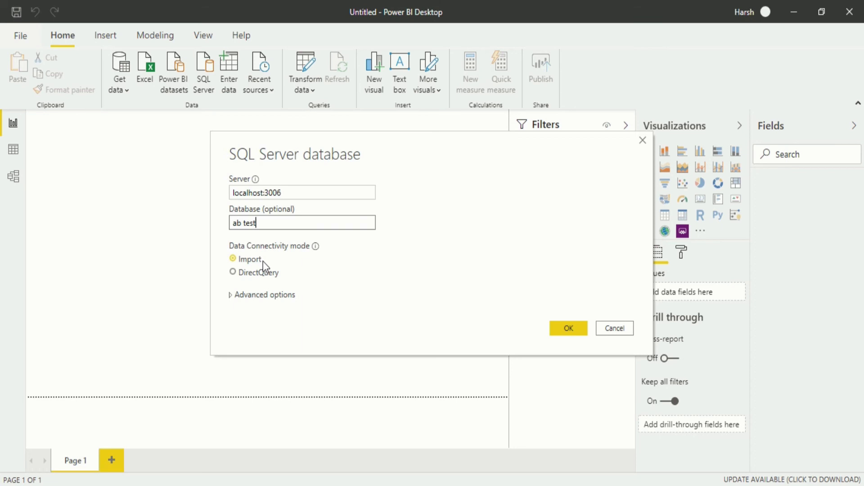
Correct the server port to 3306 under Advanced options and submit the MySQL connection
left_click(273, 295)
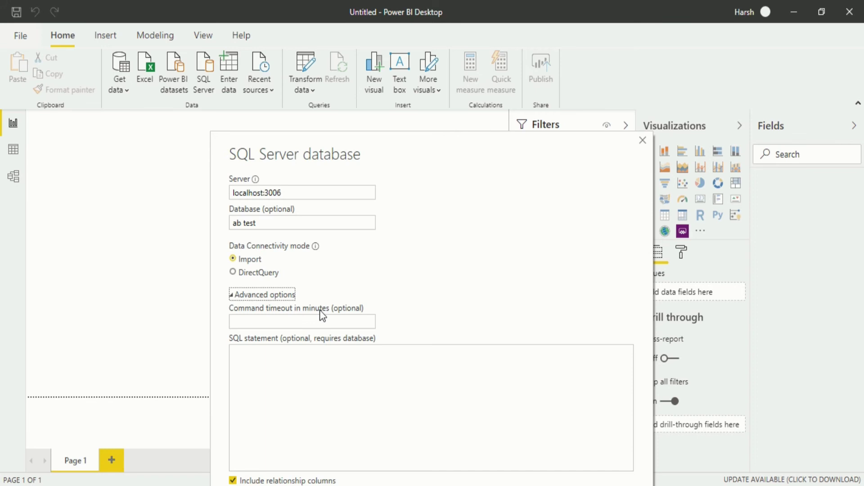
left_click_drag(401, 139, 388, 49)
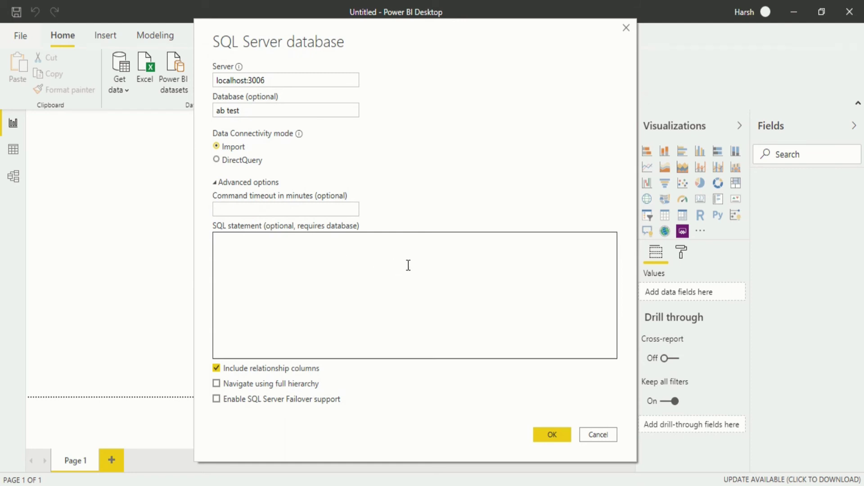
left_click(257, 80)
key("BackSpace")
type("3")
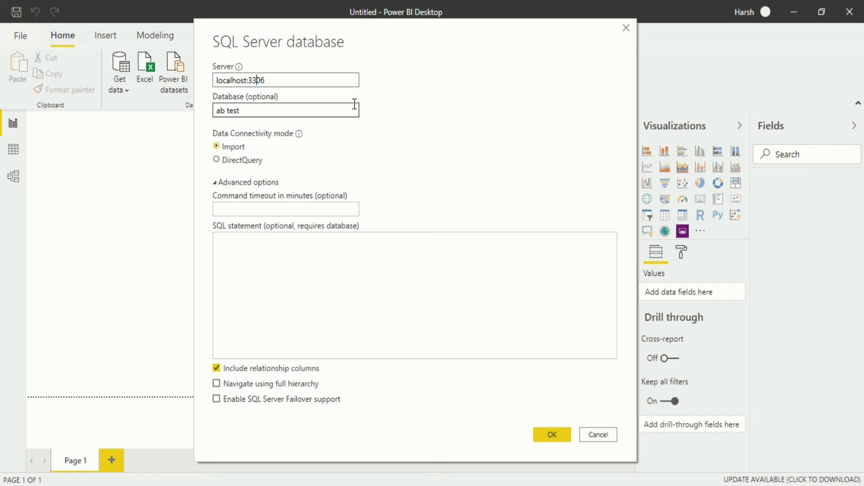
left_click(553, 436)
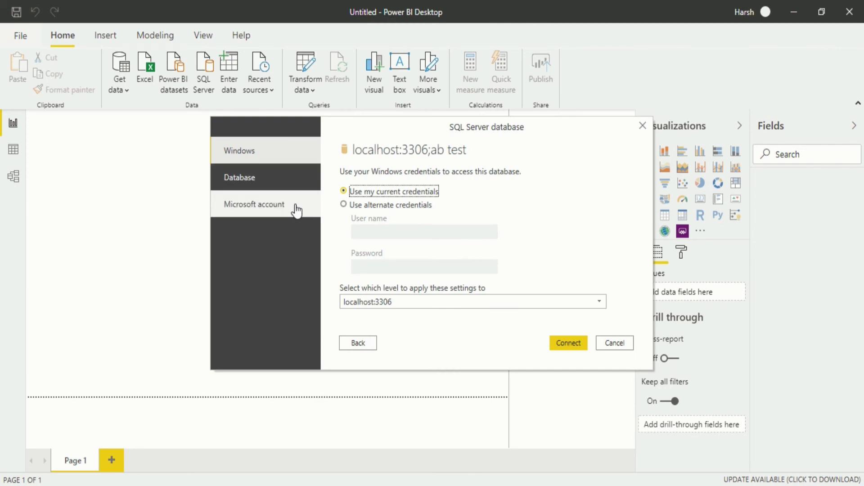
Choose Database sign-in, enter the database user name and password, and connect
left_click(297, 186)
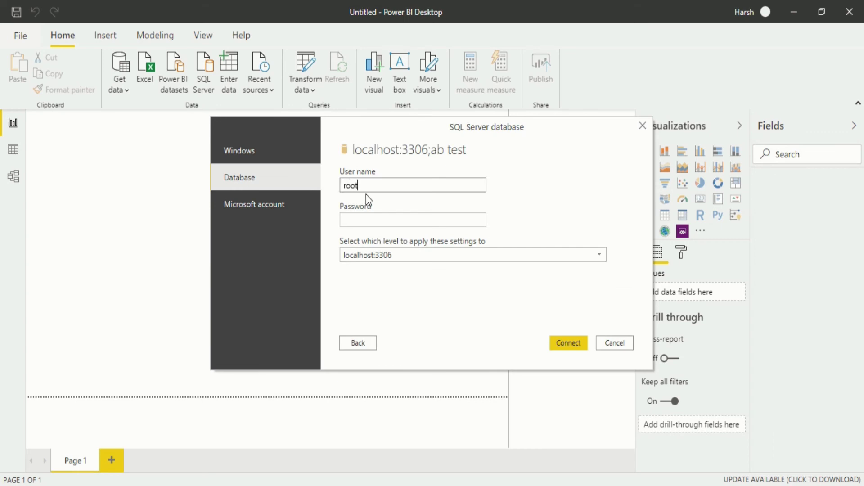
left_click(365, 222)
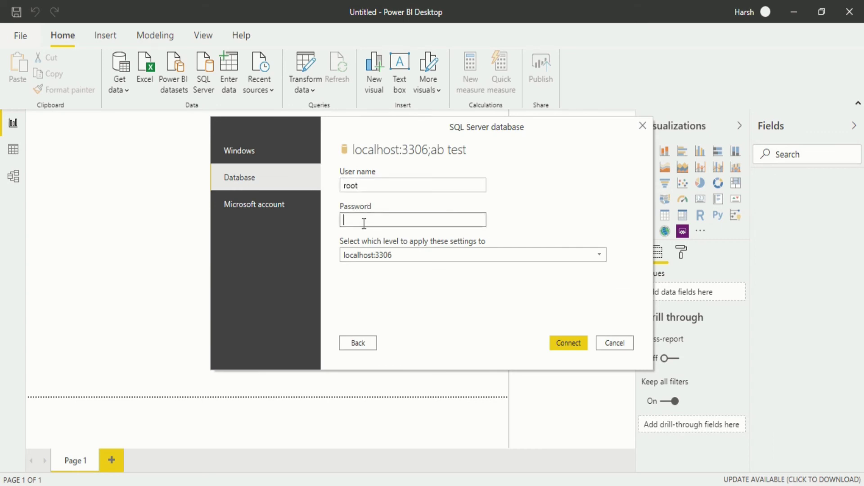
type("•••••••••••••••")
left_click(555, 346)
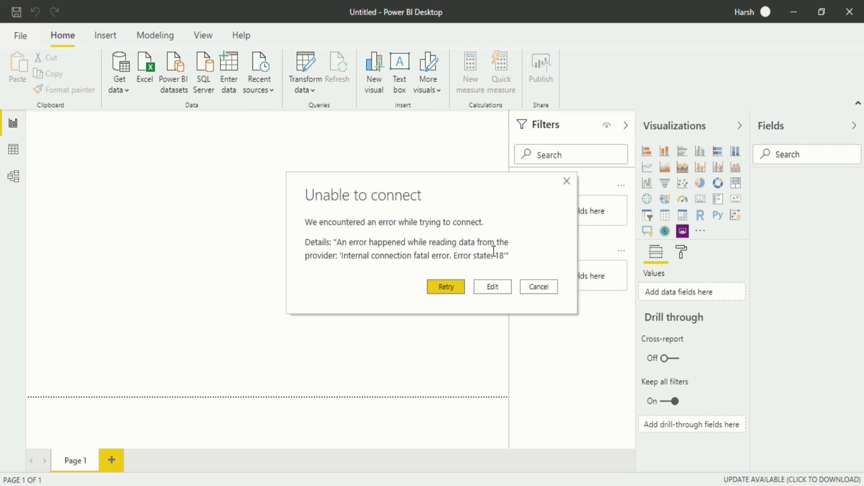
Dismiss the error and delete localhost:3306's saved permissions in Data source settings
left_click(534, 296)
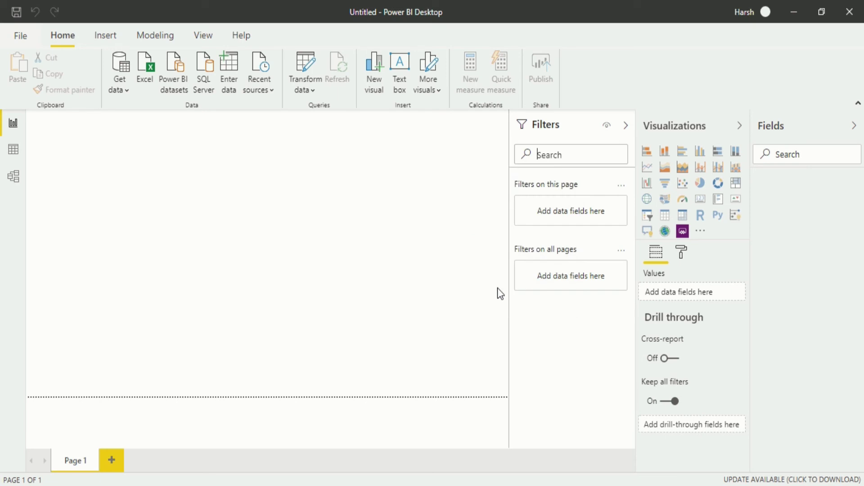
left_click(18, 41)
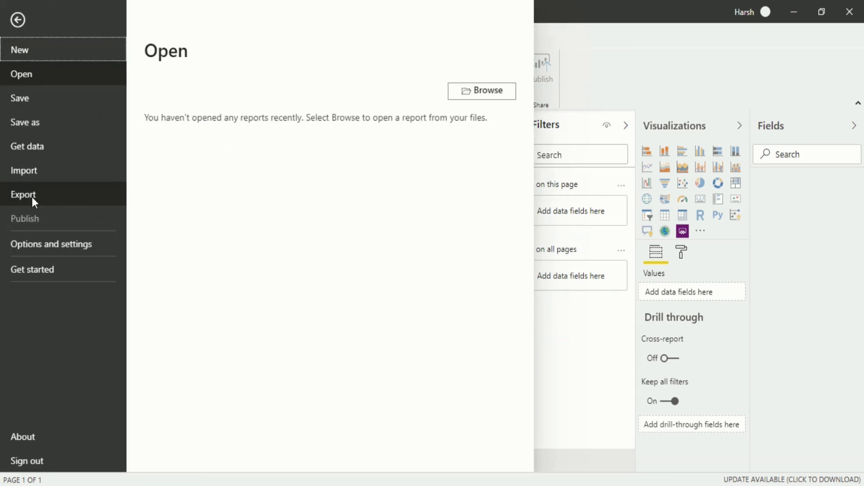
left_click(50, 247)
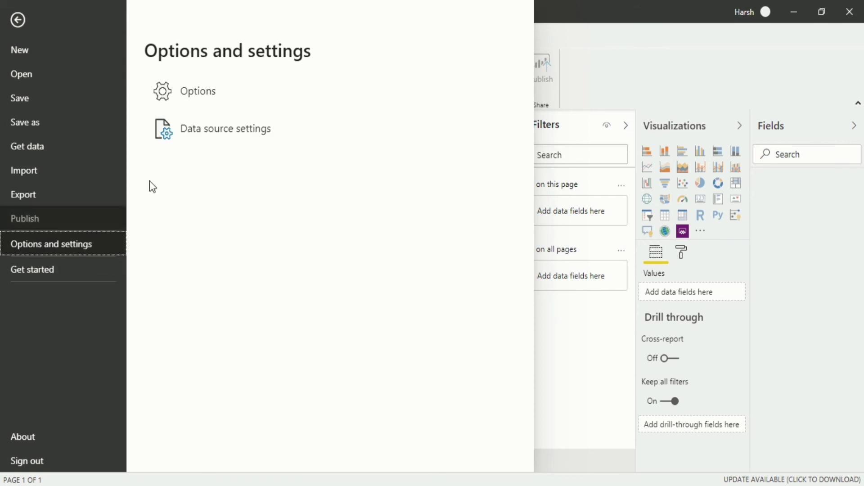
left_click(223, 126)
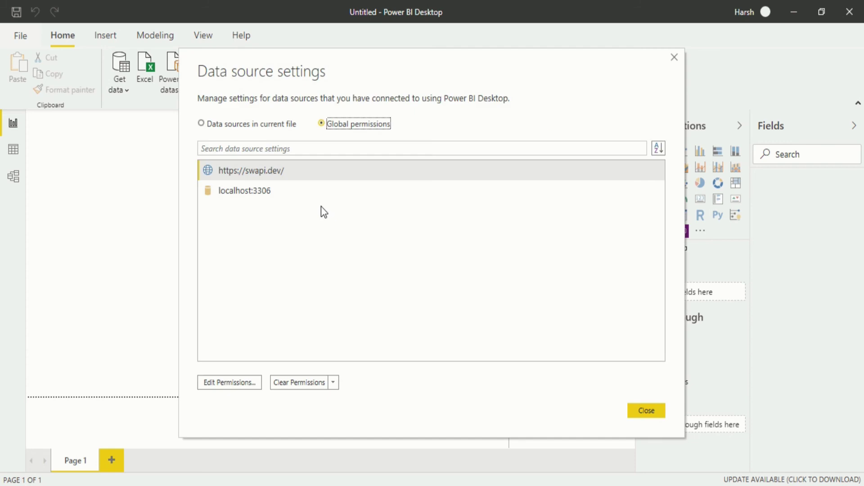
left_click(279, 198)
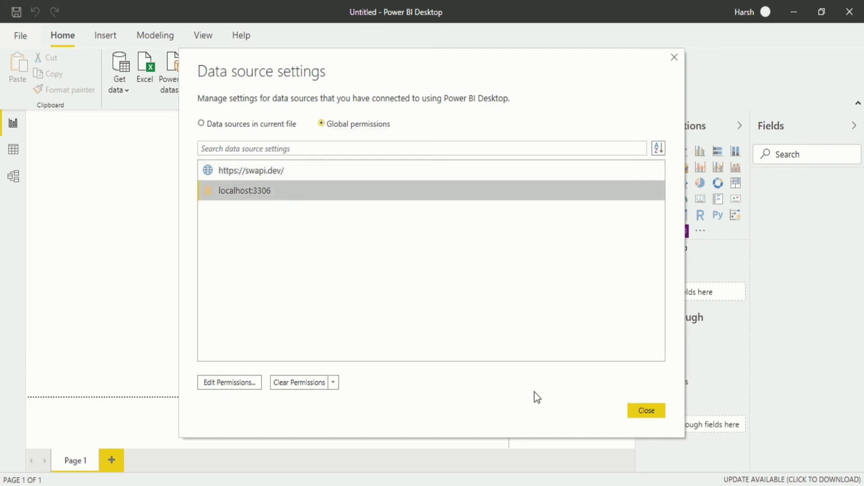
left_click(281, 388)
left_click(492, 278)
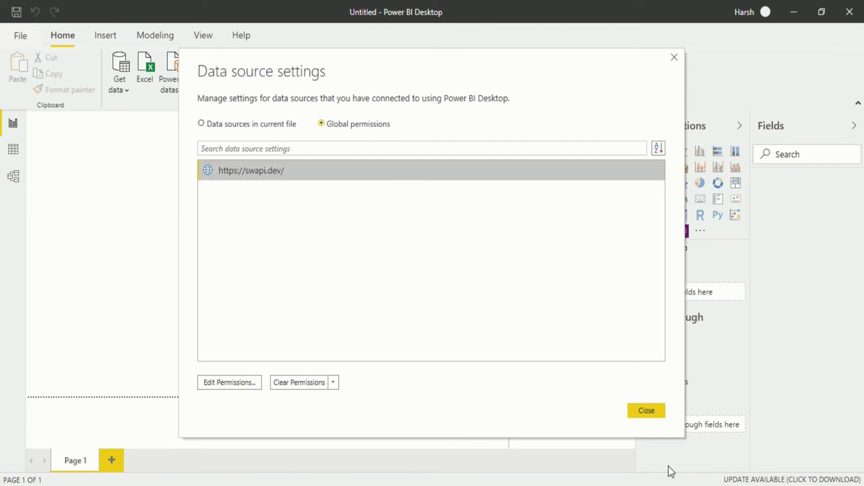
left_click(650, 413)
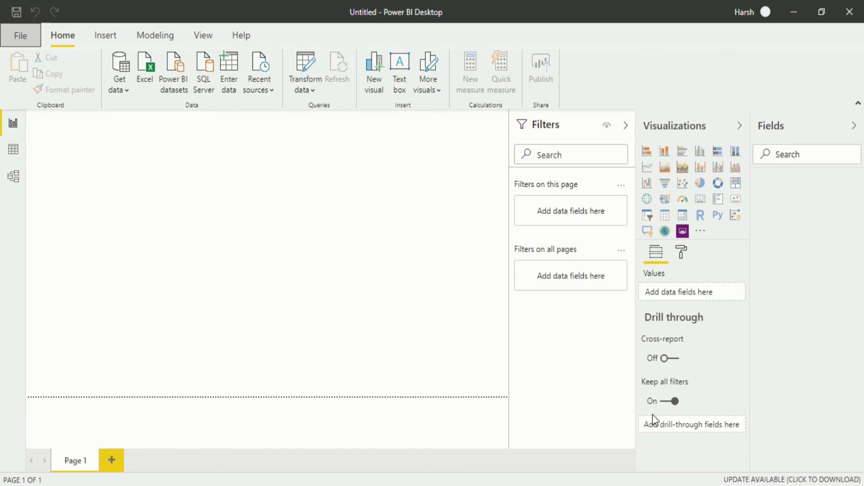
Select the MySQL database connector from the full Get data connector list
left_click(126, 88)
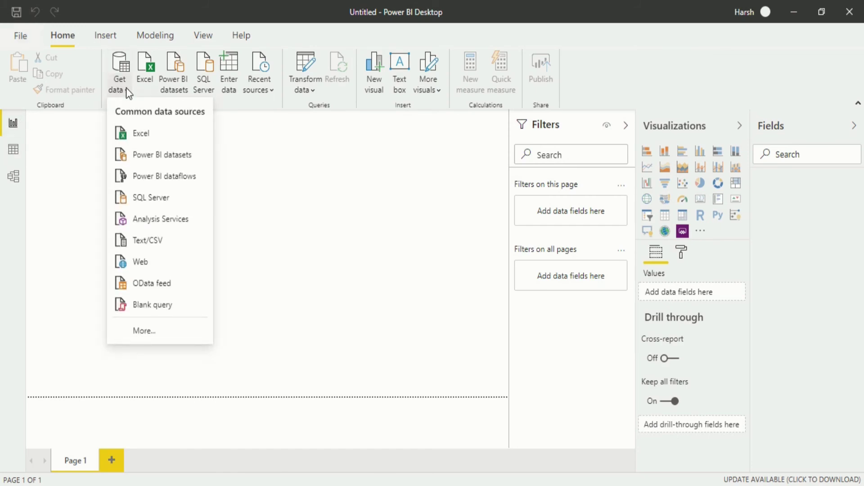
left_click(153, 331)
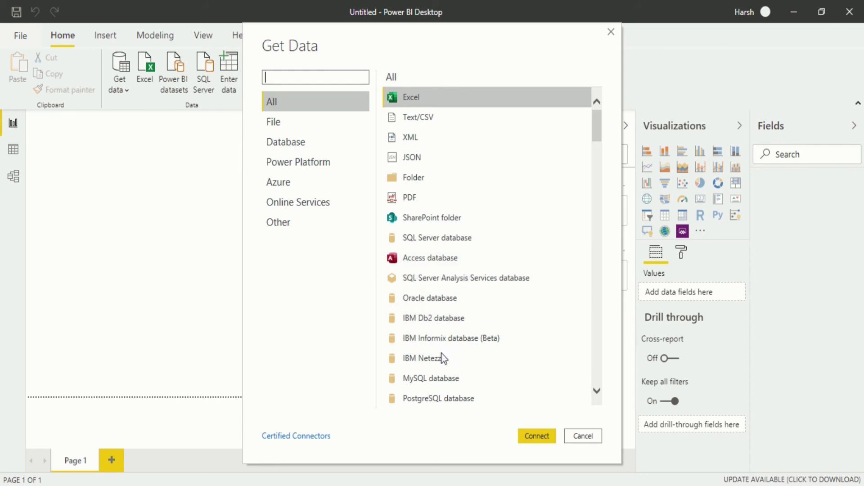
left_click(446, 385)
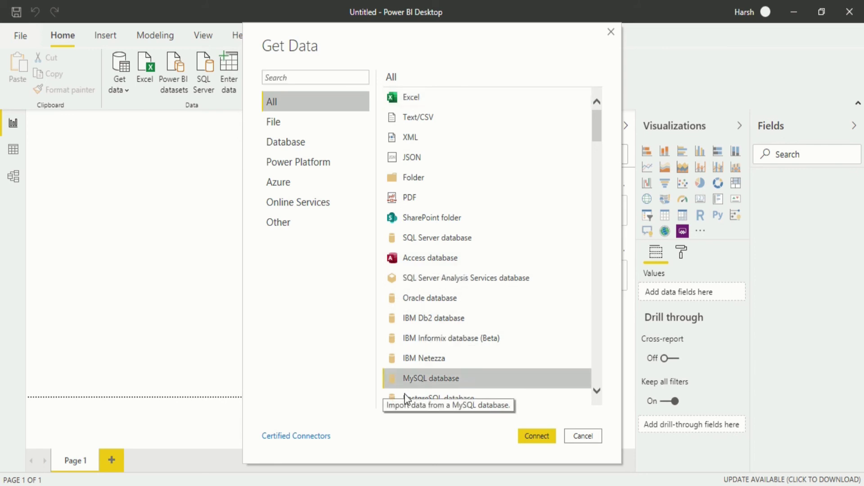
Connect with the MySQL database connector, prompting a missing-components notice
left_click(537, 436)
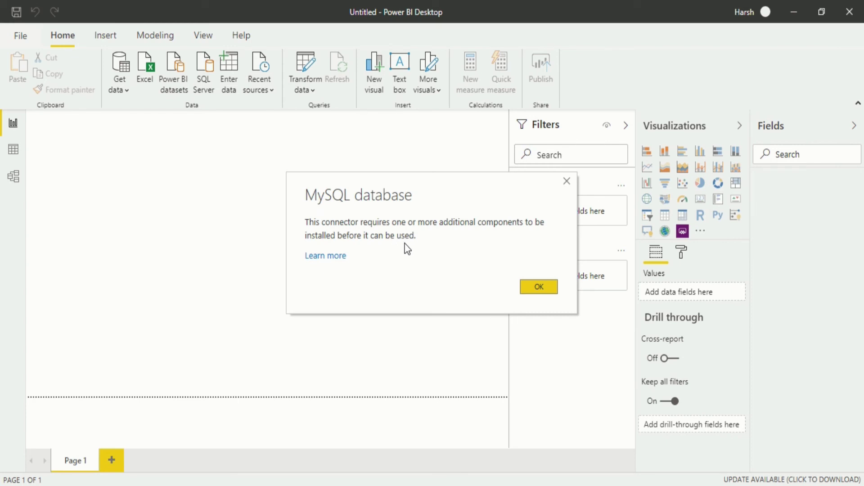
Download mysql-connector-net-8.0.21.msi without signing in and open the installer
left_click(332, 262)
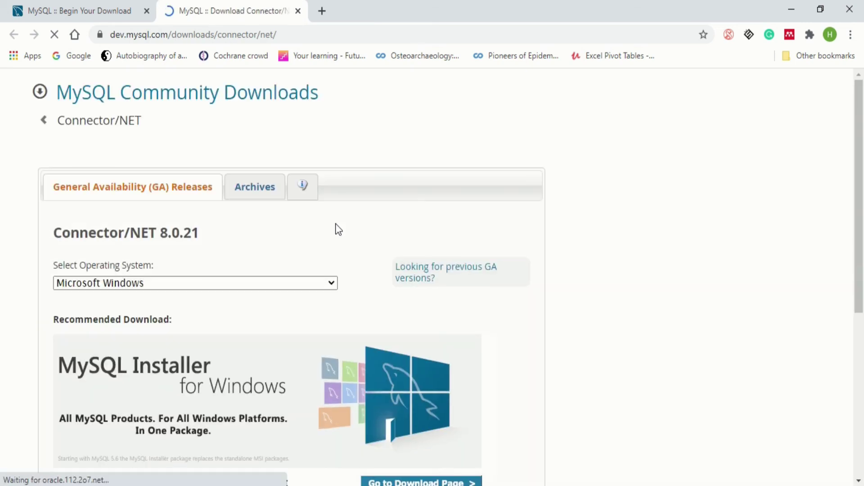
scroll(339, 229, "down", 1)
scroll(337, 224, "down", 3)
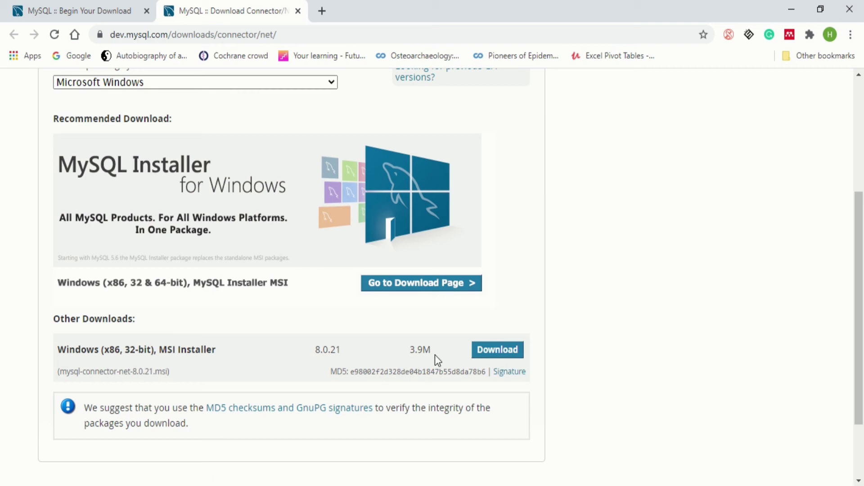
left_click(497, 354)
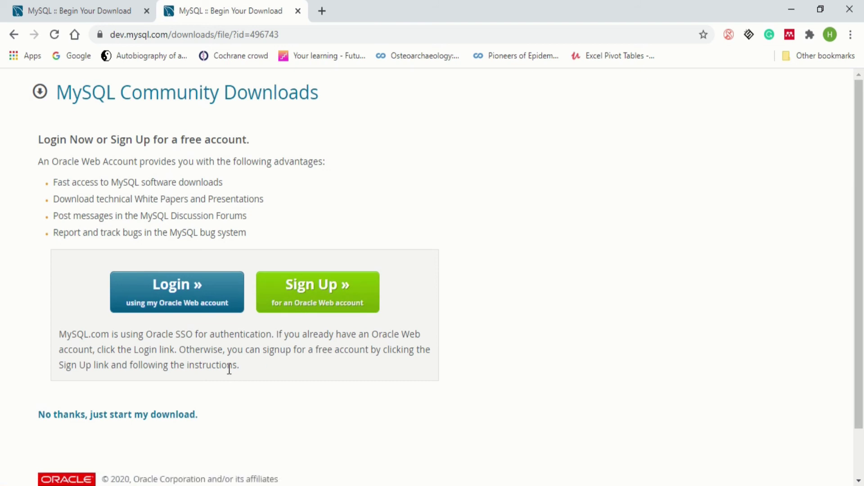
left_click(110, 426)
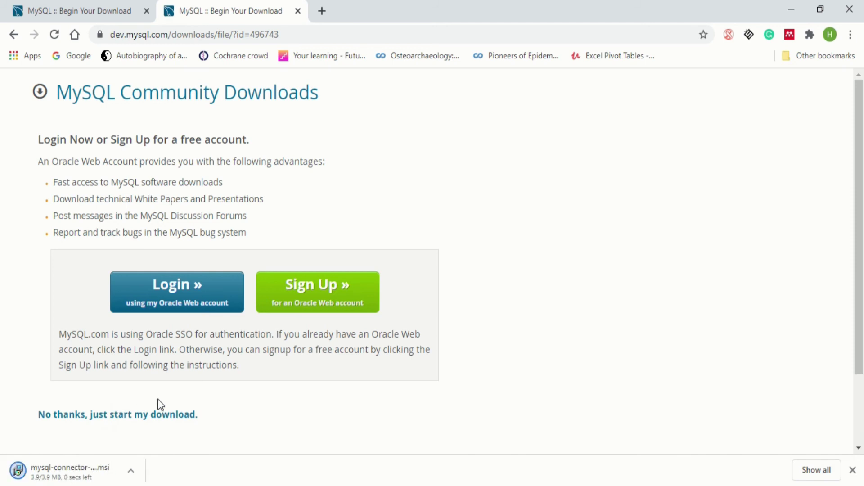
left_click(87, 469)
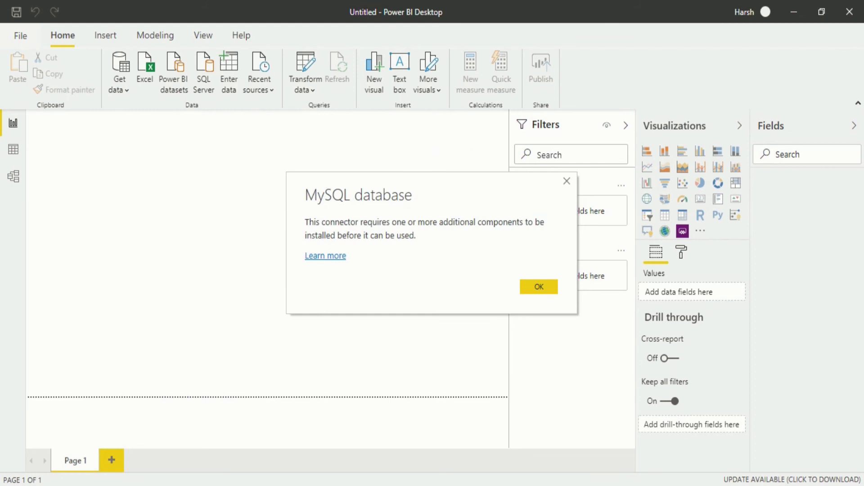
Install MySQL Connector Net 8.0.21 using Custom setup with the default features
left_click(612, 484)
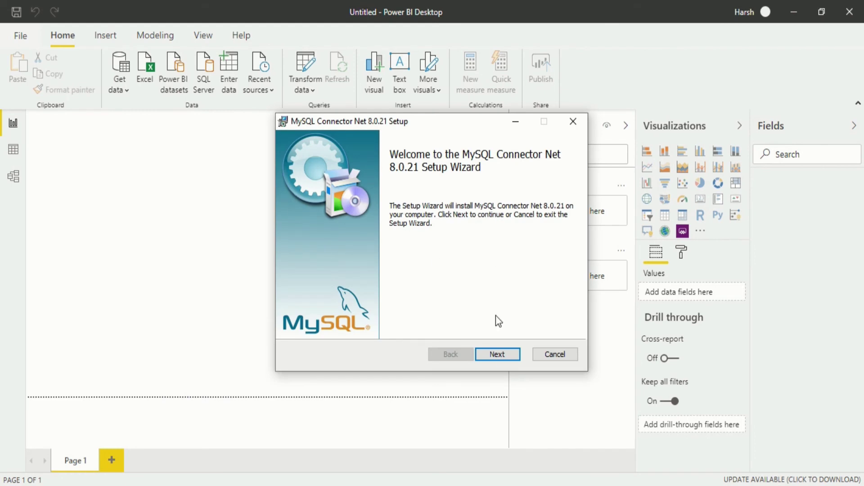
left_click(497, 355)
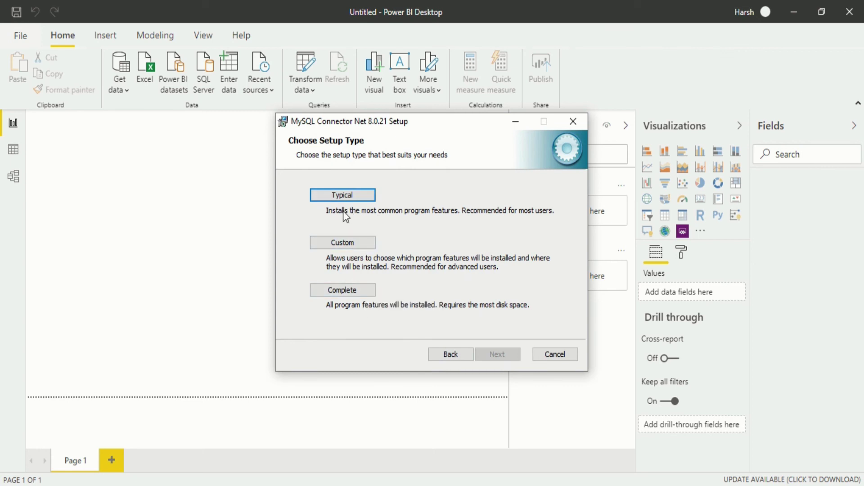
left_click(348, 246)
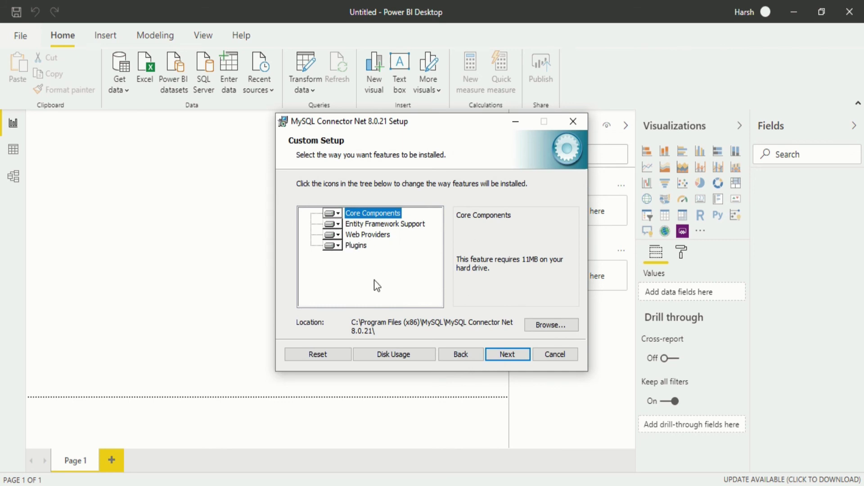
left_click(508, 355)
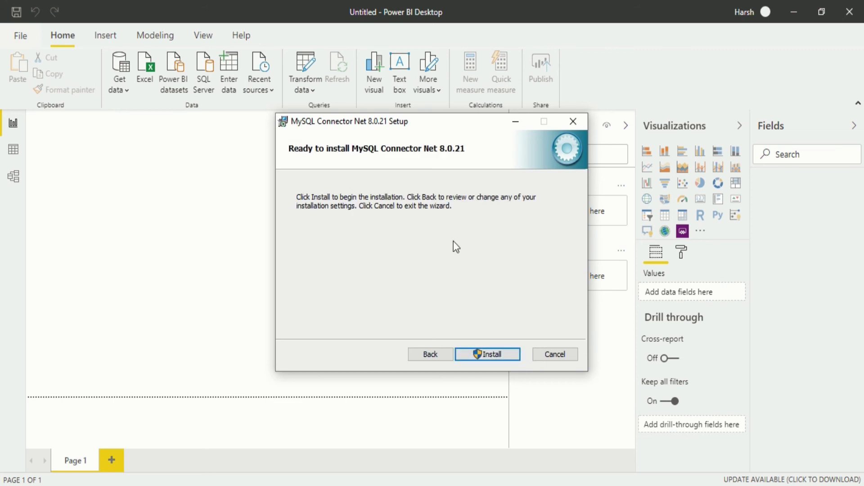
left_click(487, 354)
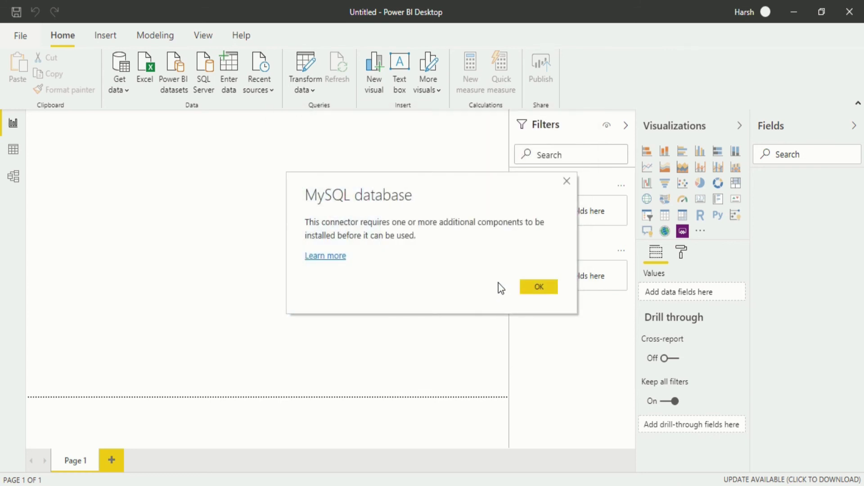
Dismiss the notice and retry connecting with the MySQL database connector
left_click(525, 292)
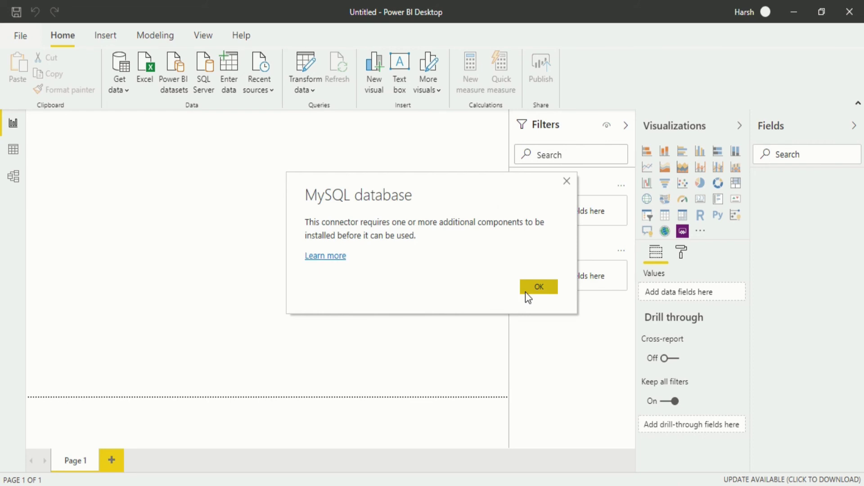
left_click(525, 292)
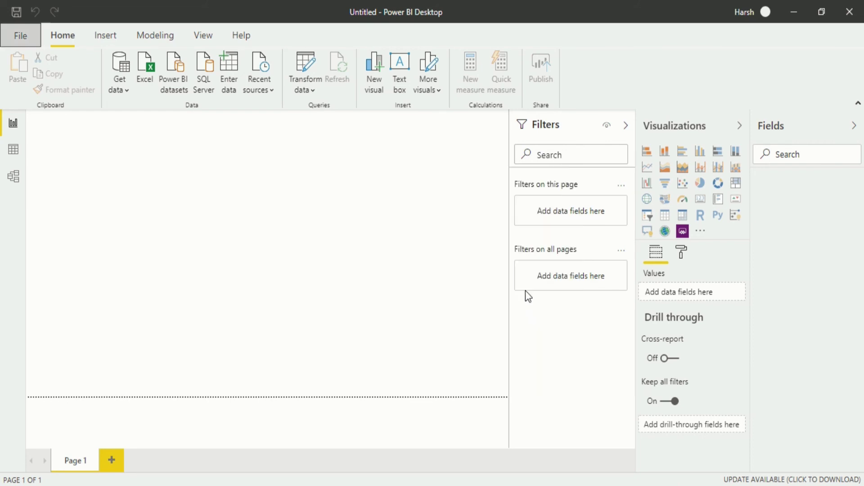
left_click(118, 92)
left_click(153, 329)
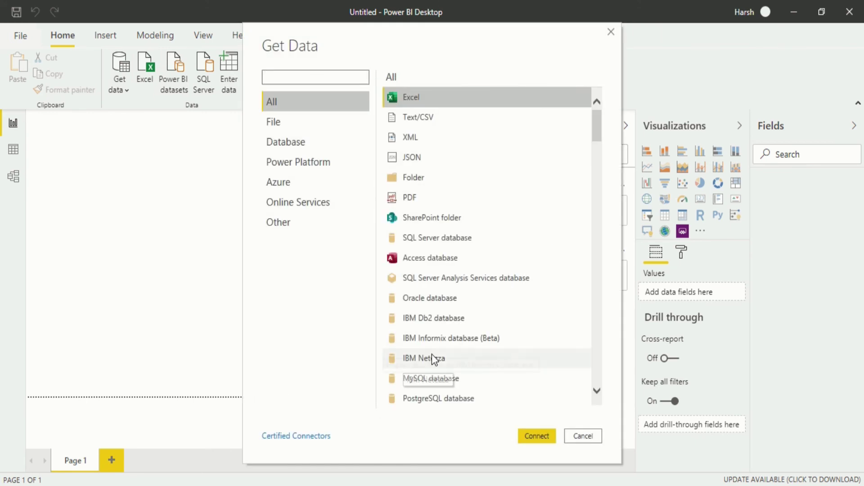
left_click(433, 381)
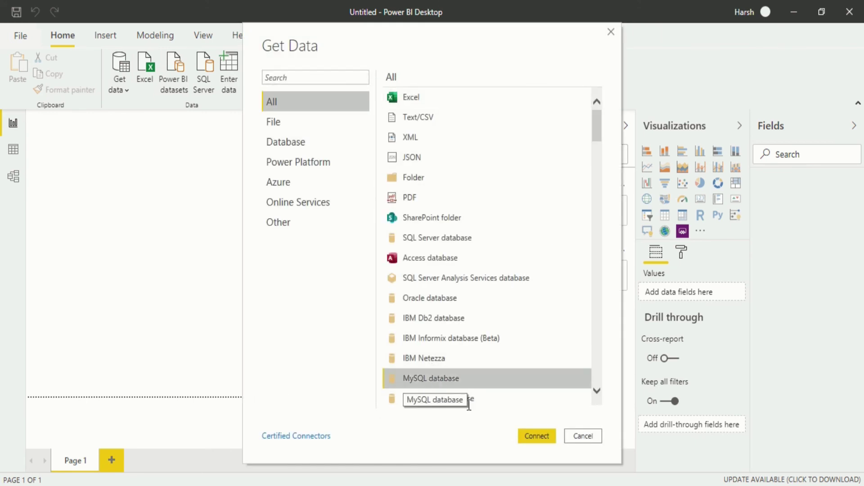
left_click(540, 437)
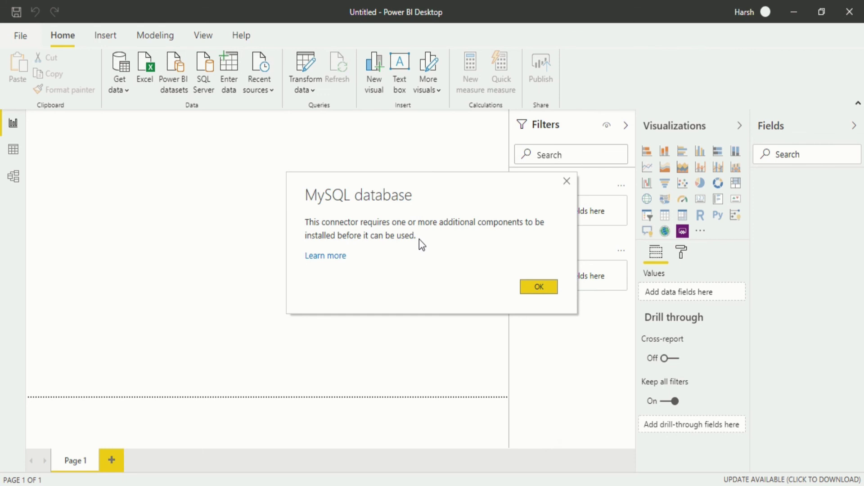
Dismiss the missing-components message again and exit Power BI Desktop without saving
left_click(538, 288)
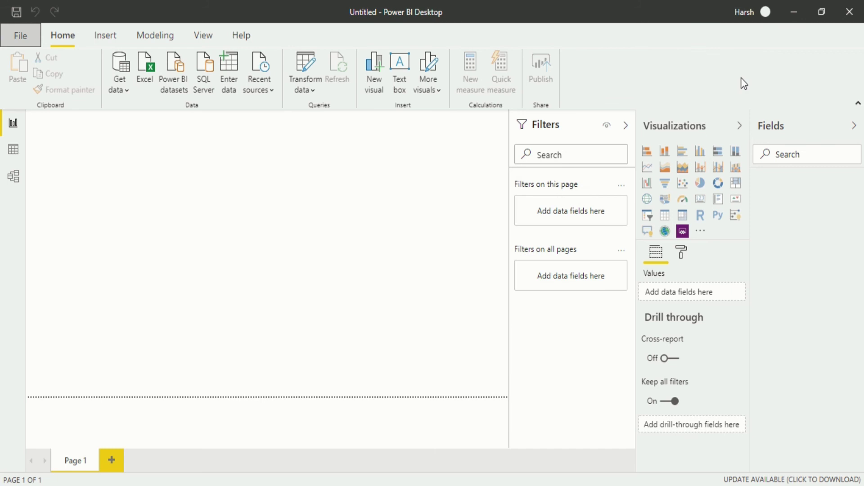
left_click(849, 22)
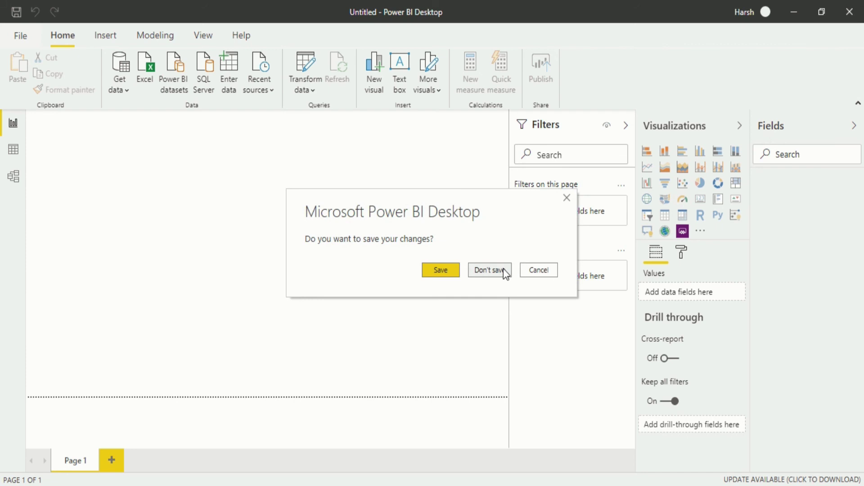
left_click(504, 269)
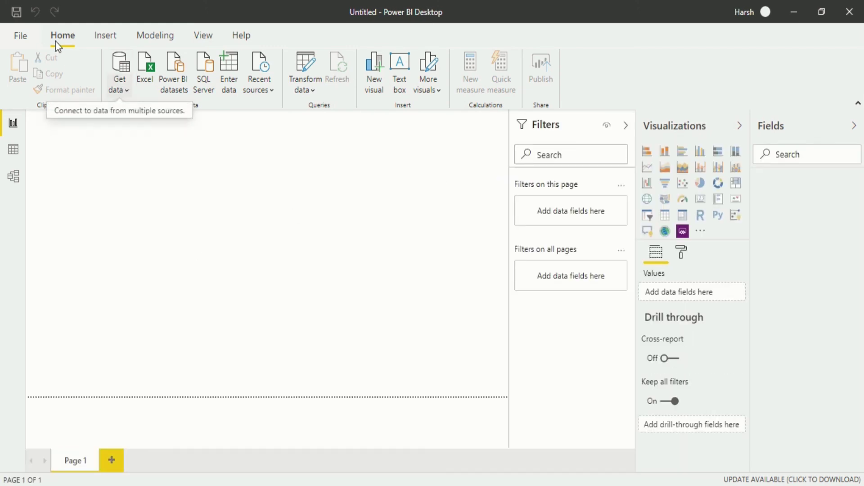
Pick MySQL database from Get data > More and connect to open its Server/Database form
left_click(121, 80)
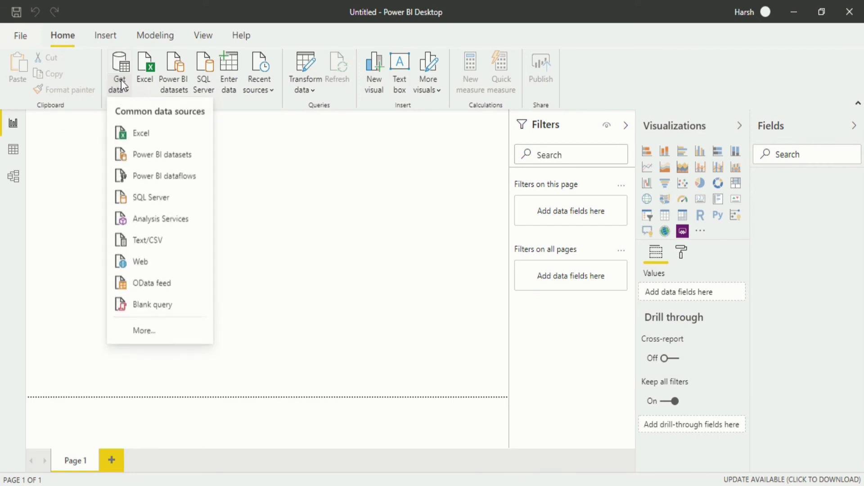
left_click(152, 332)
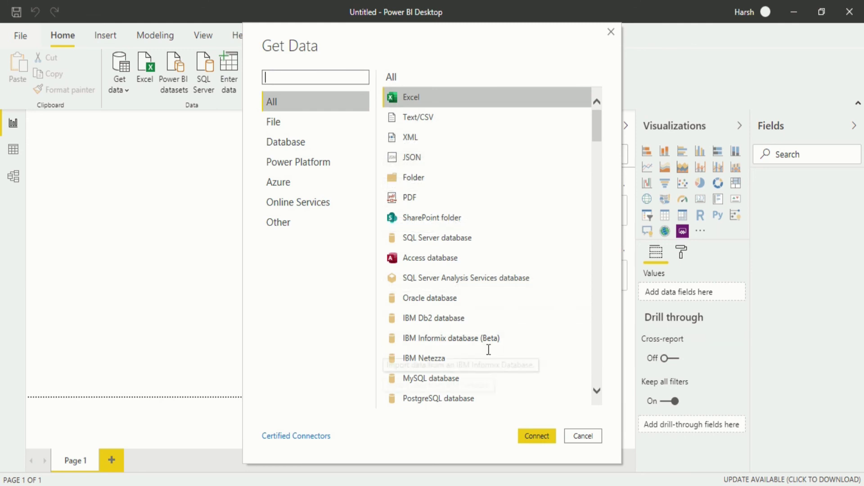
left_click(471, 387)
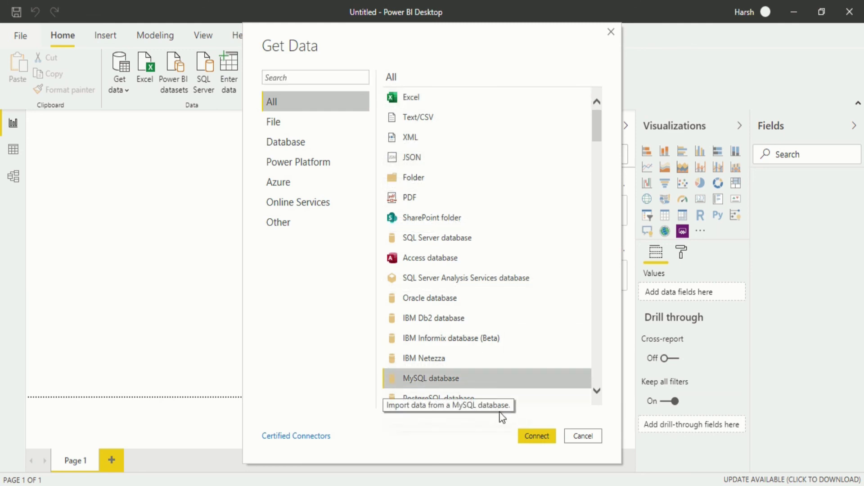
left_click(545, 438)
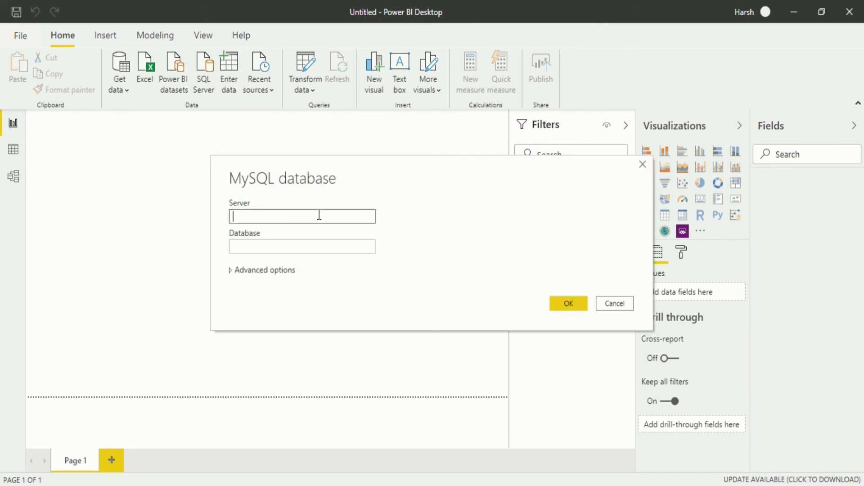
Enter server localhost:3306 and database 'ab test', review Advanced options, and submit
type("localhost:3306")
left_click(311, 246)
type("ab test")
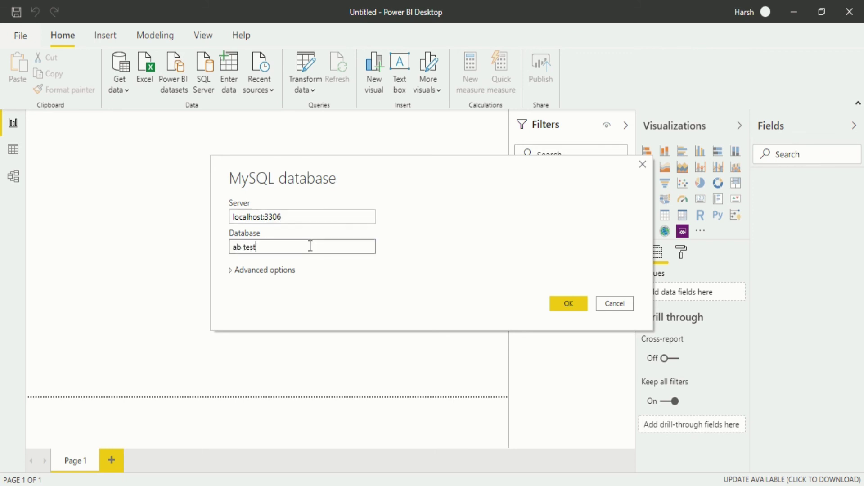
left_click(282, 270)
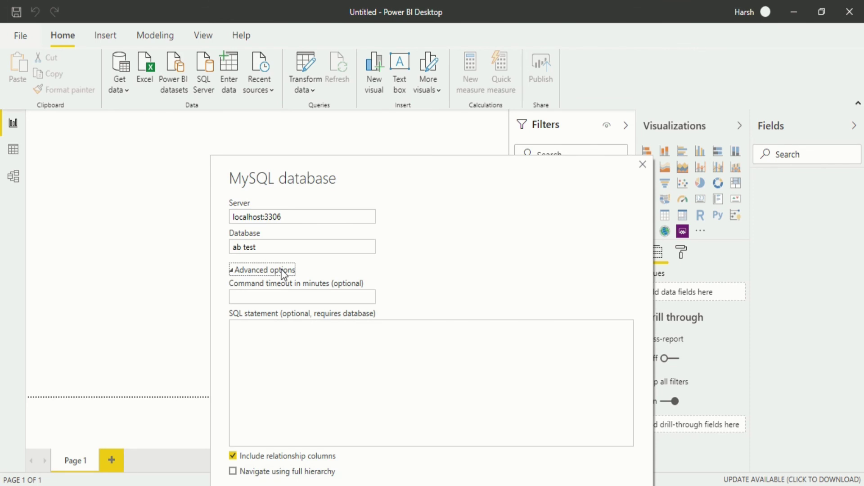
left_click_drag(426, 168, 404, 85)
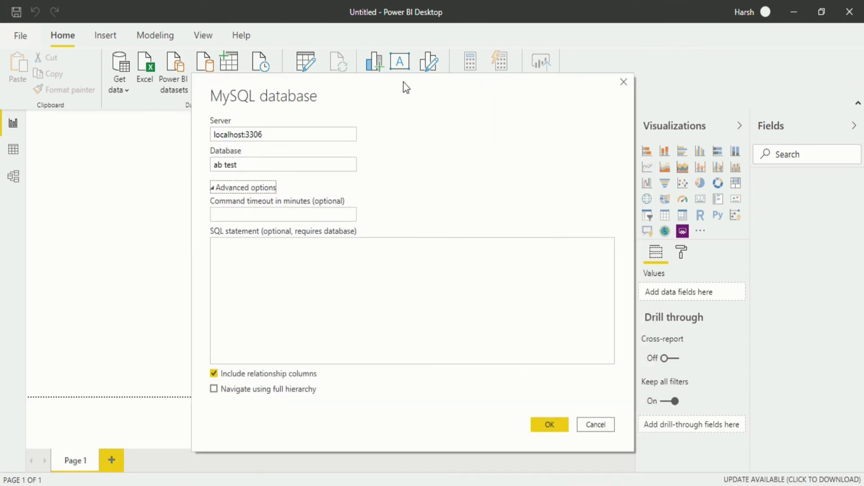
left_click(284, 219)
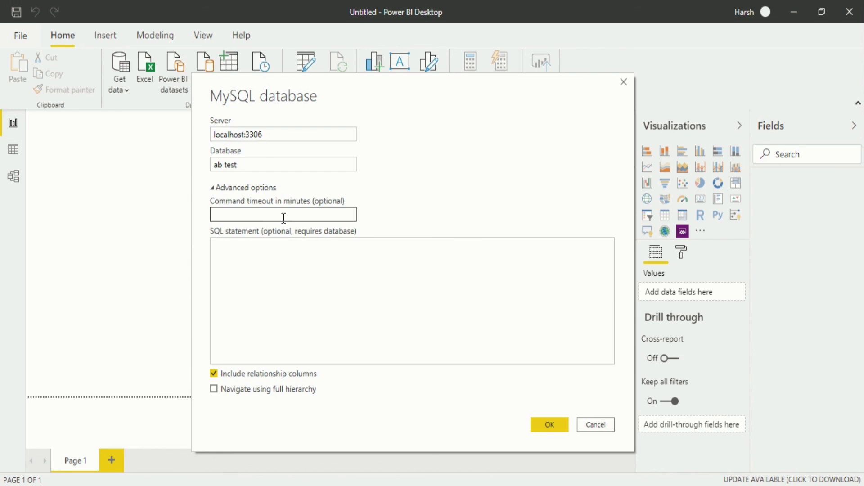
left_click(265, 265)
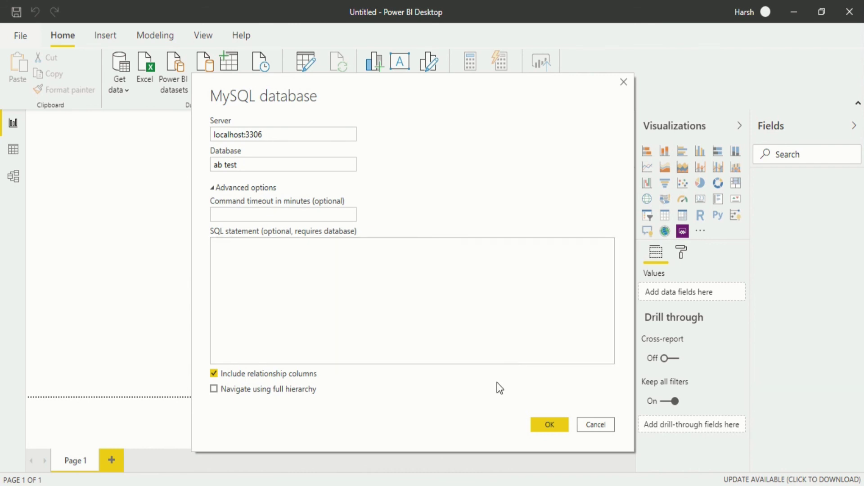
left_click(540, 423)
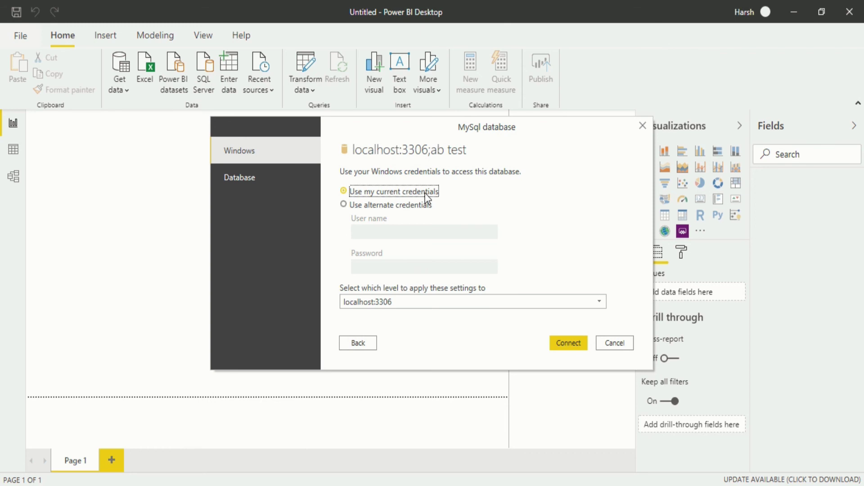
Connect to the localhost:3306 ab test database with the database user name and password
left_click(288, 180)
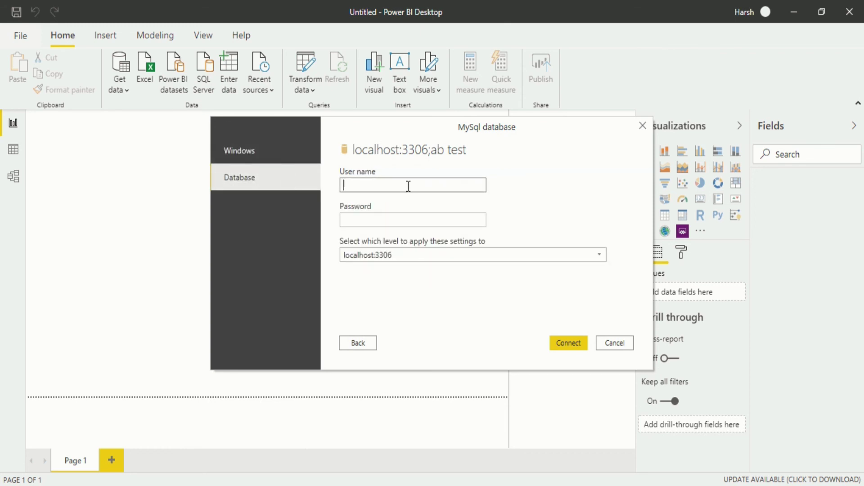
type("root")
left_click(391, 219)
type("•••••")
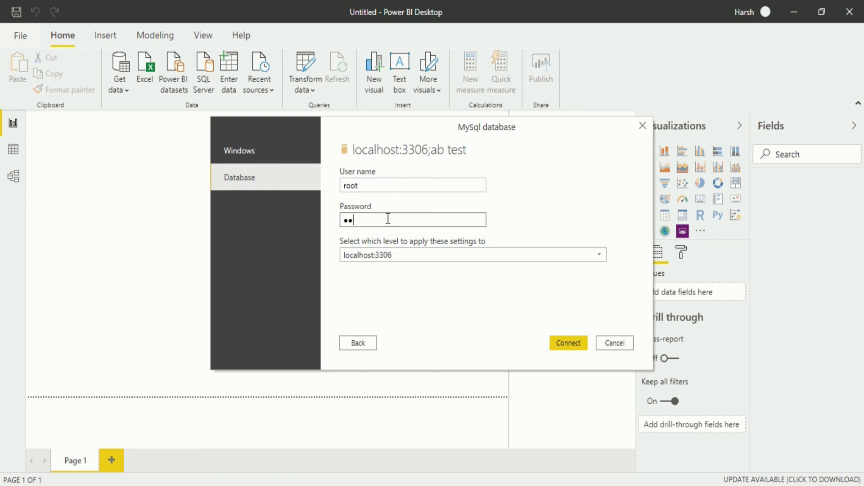
type("•••••••••")
left_click(580, 348)
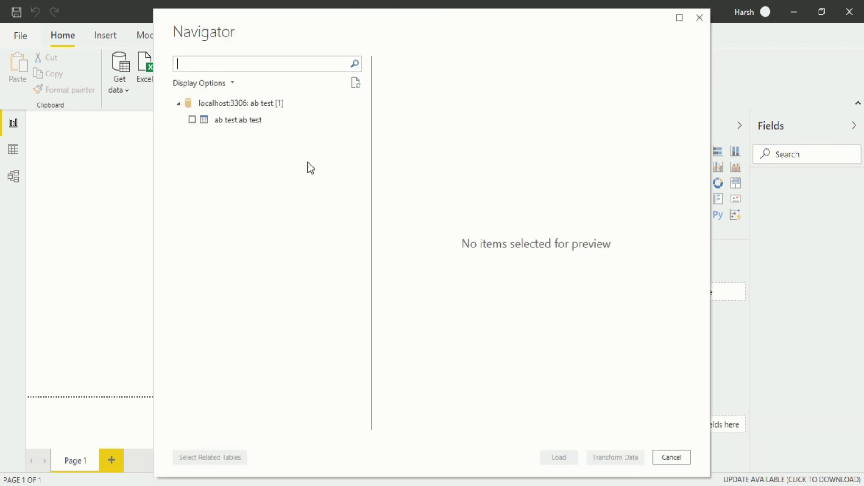
Select the ab test.ab test table in Navigator and open it in Power Query Editor with Transform Data
left_click(192, 120)
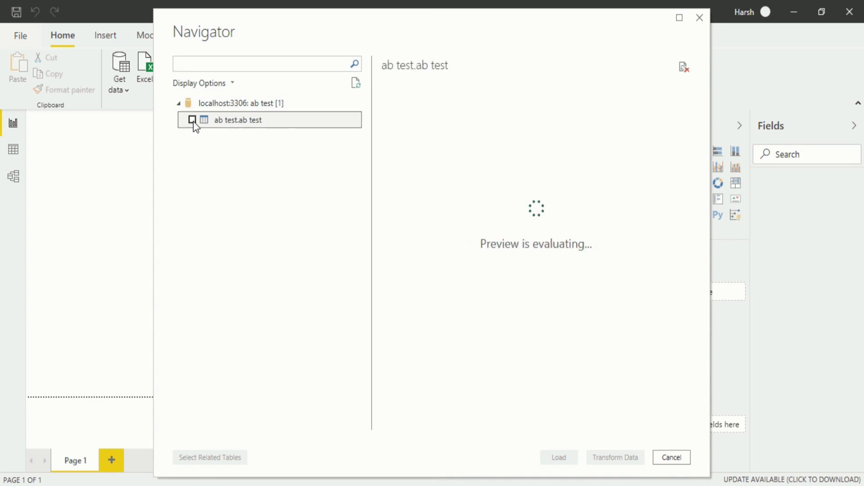
left_click(192, 120)
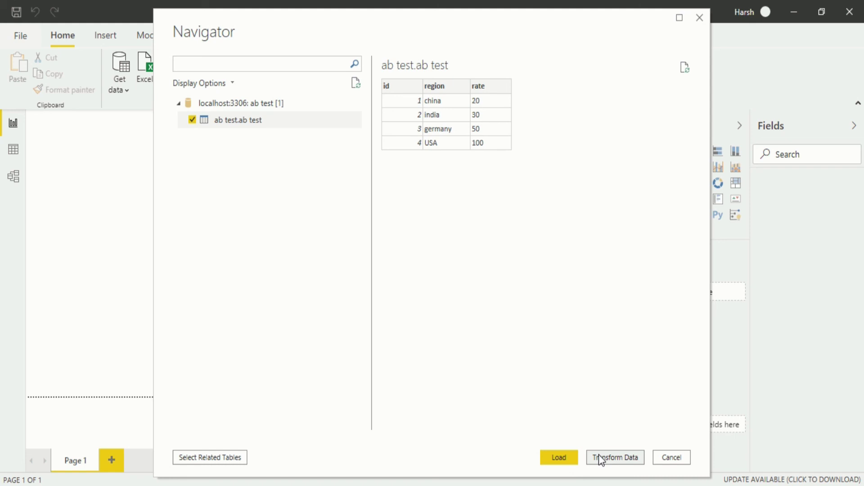
left_click(599, 455)
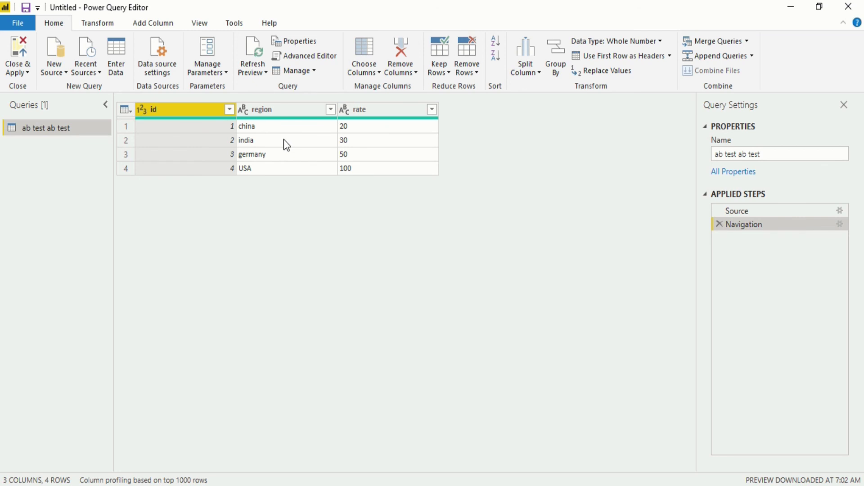
Run Detect Data Type on the id, region and rate columns so id and rate become numeric
left_click(282, 112)
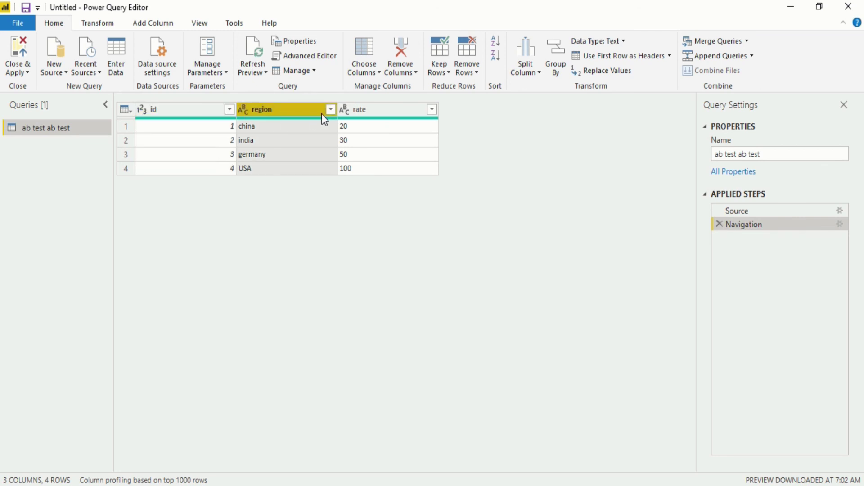
key("ctrl+a")
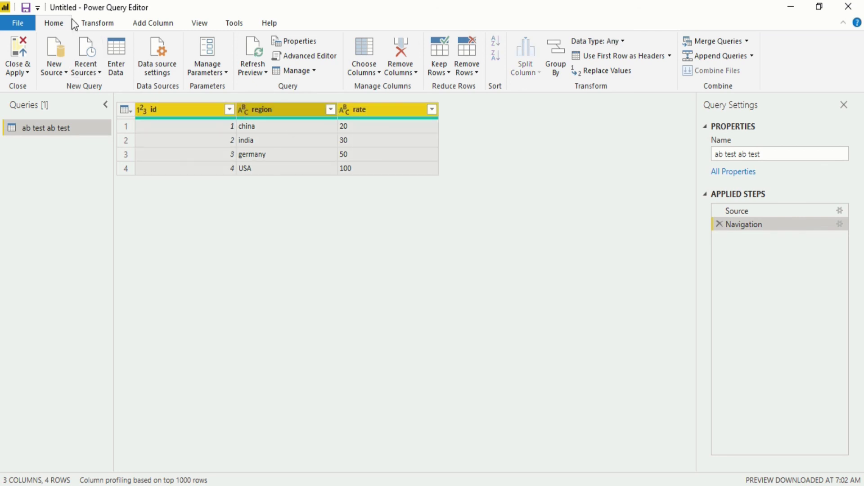
left_click(92, 23)
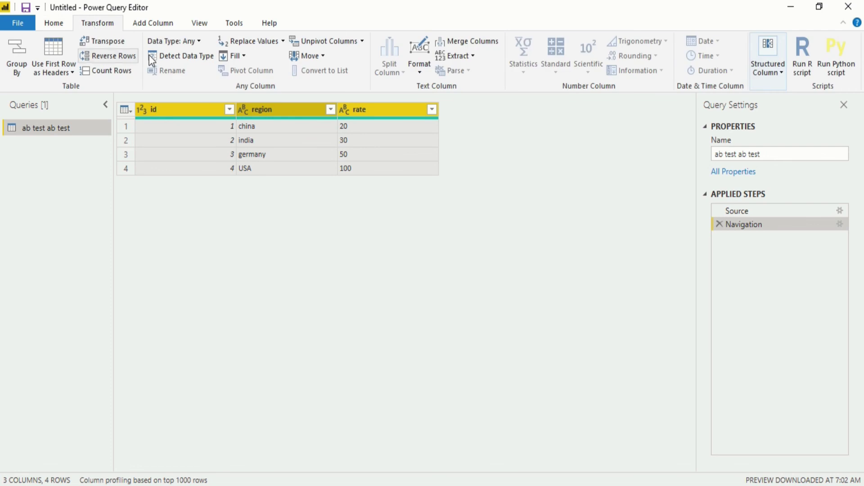
left_click(184, 56)
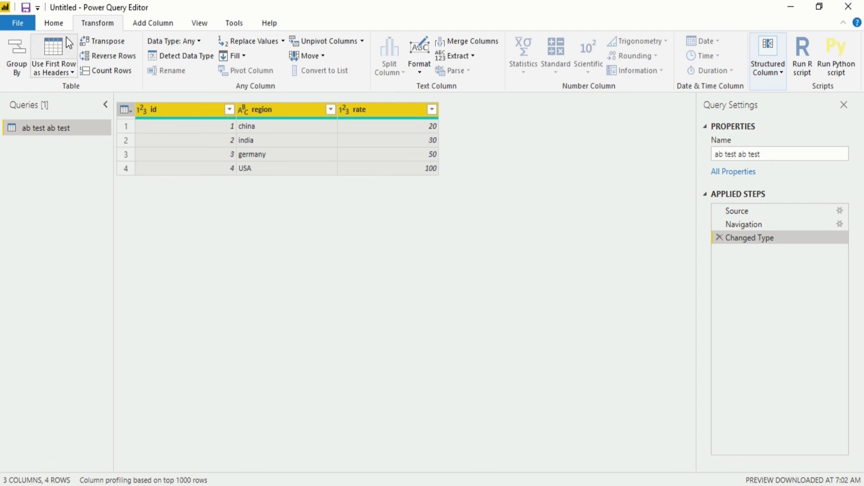
left_click(55, 23)
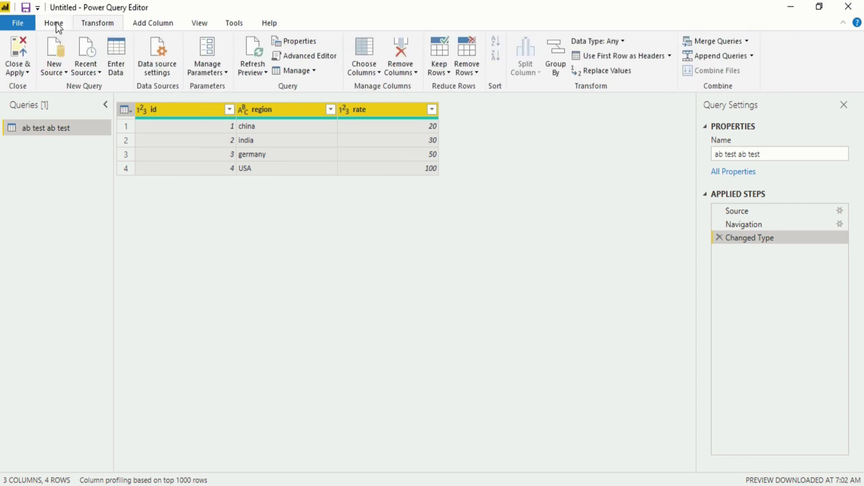
Close & Apply to load the 4-row ab test table with id, rate and region fields
left_click(25, 49)
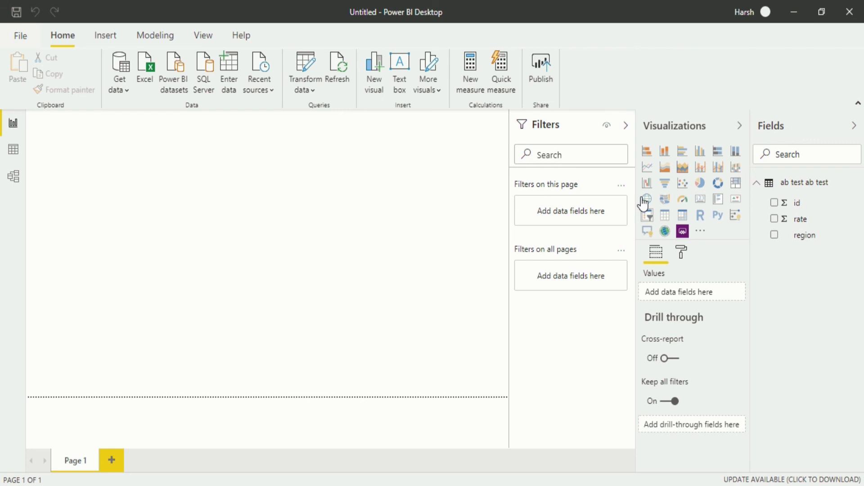
Add an enlarged stacked column chart with Count of region as values and id on the axis
left_click(667, 155)
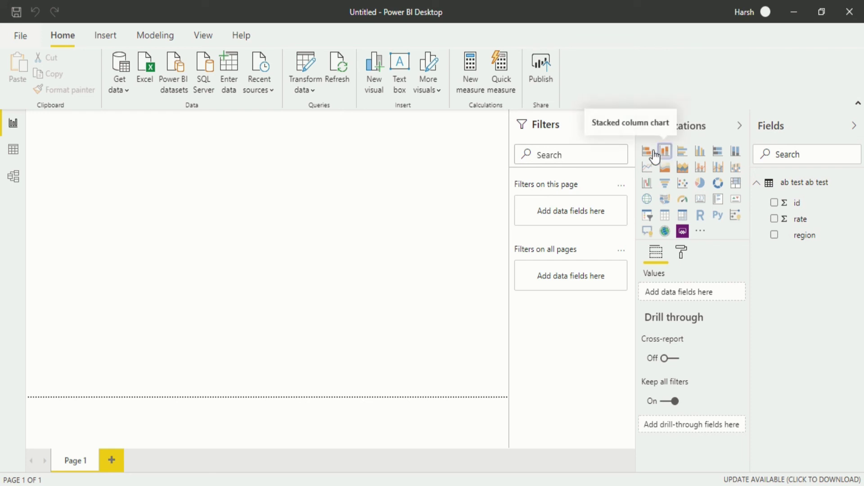
left_click_drag(131, 219, 496, 384)
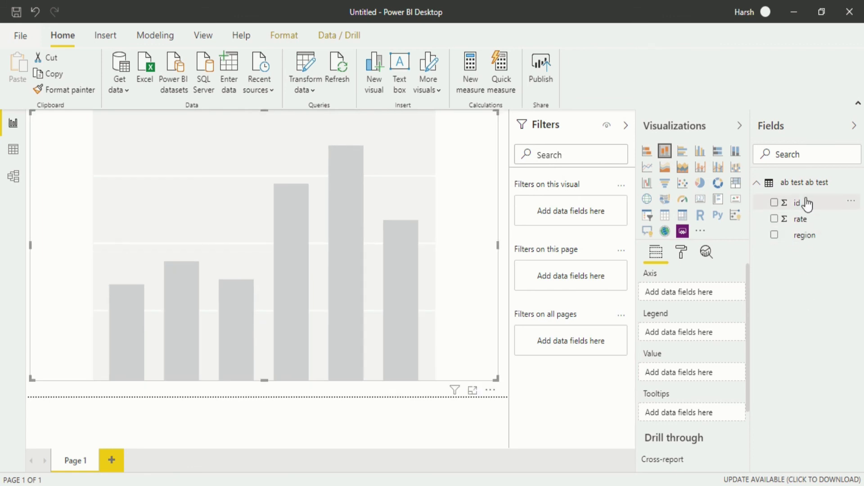
left_click_drag(805, 236, 693, 373)
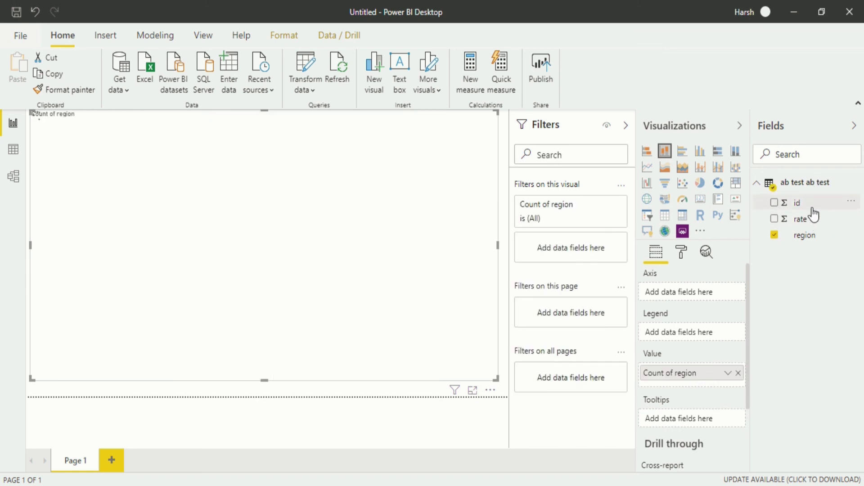
left_click_drag(793, 231, 428, 353)
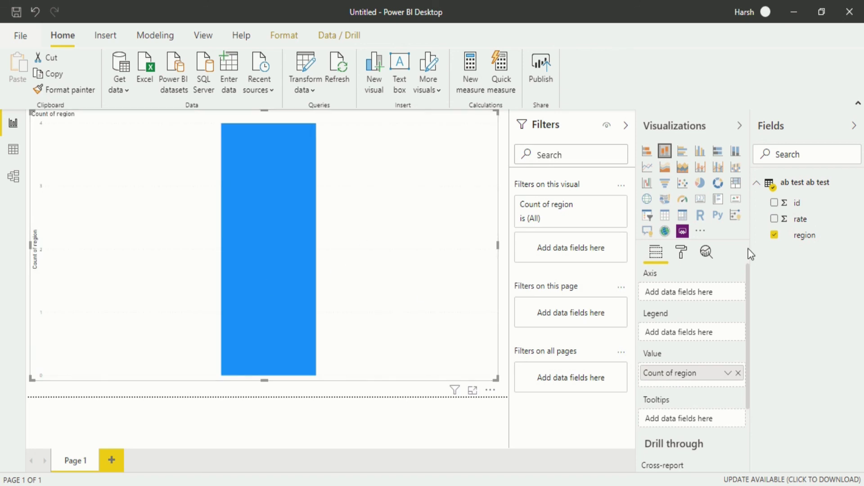
mouse_move(805, 208)
left_mouse_down()
mouse_move(712, 276)
mouse_move(776, 230)
mouse_move(819, 217)
mouse_move(566, 264)
mouse_move(704, 207)
mouse_move(760, 230)
mouse_move(792, 216)
left_mouse_up()
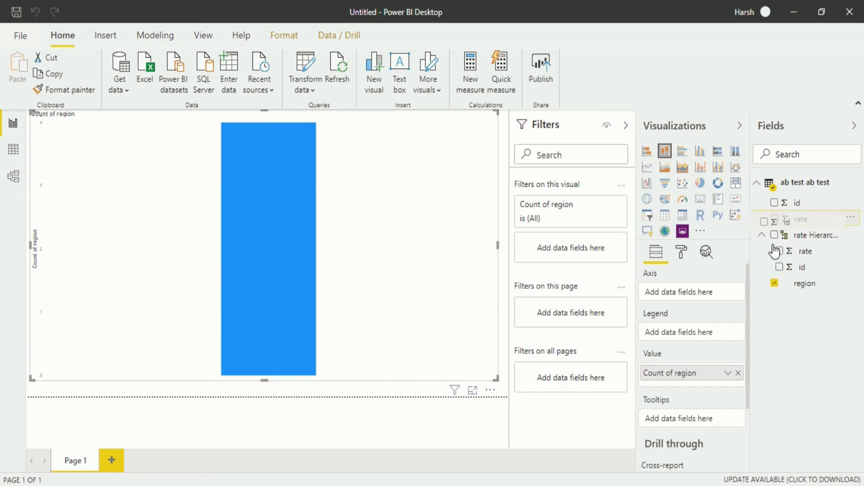
left_click_drag(771, 250, 700, 300)
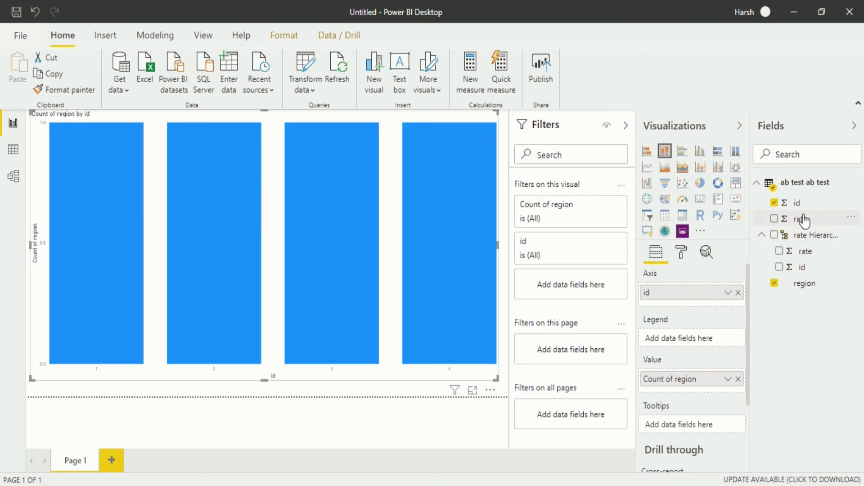
left_click(763, 236)
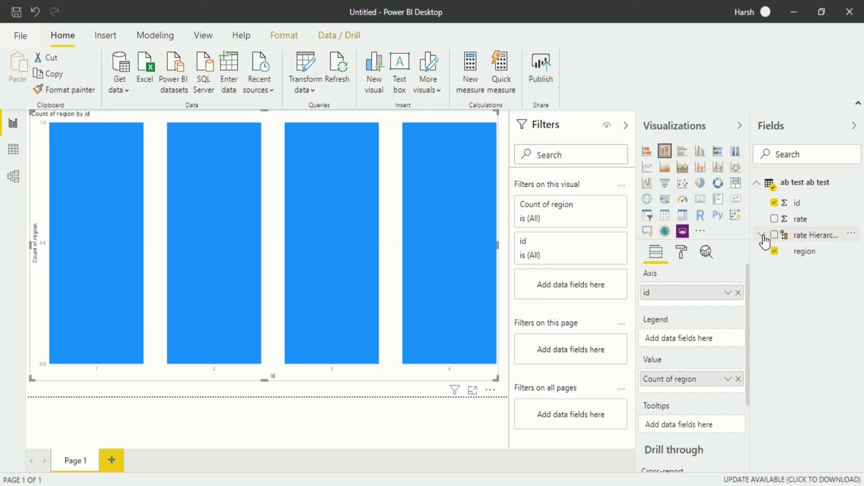
Replace region with rate as the chart's values so the columns show rate by id
left_click_drag(801, 226, 689, 342)
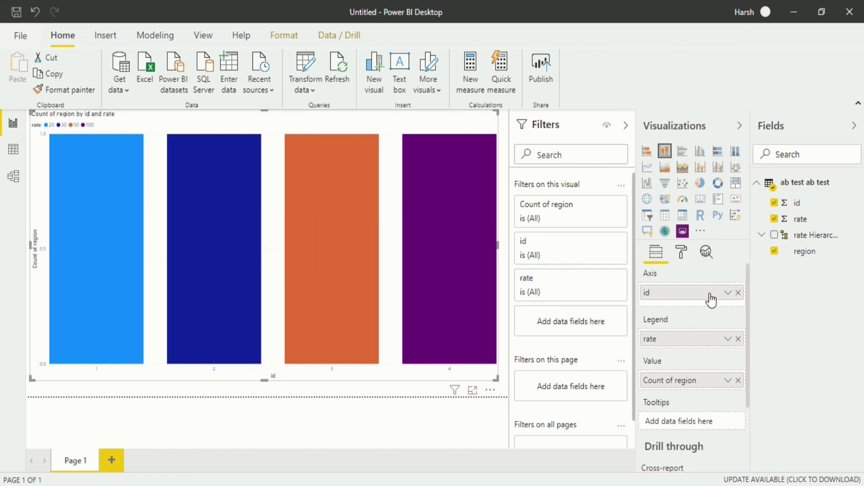
left_click_drag(813, 249, 720, 314)
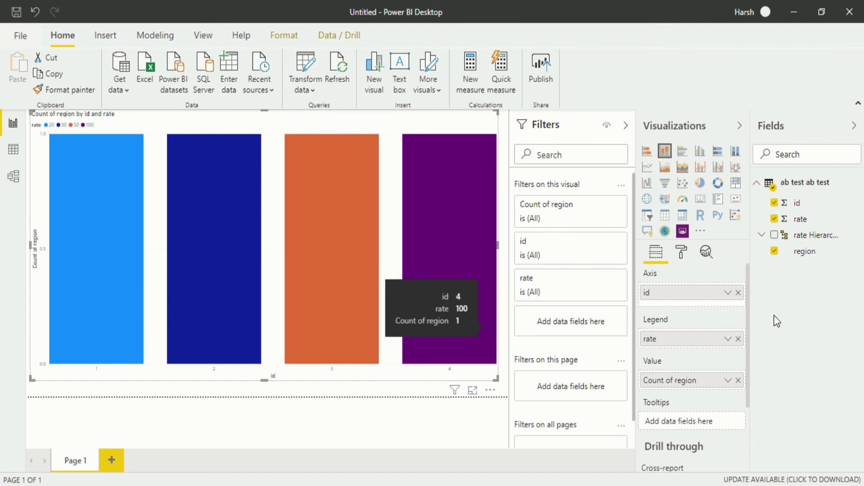
left_click(779, 257)
left_click(774, 252)
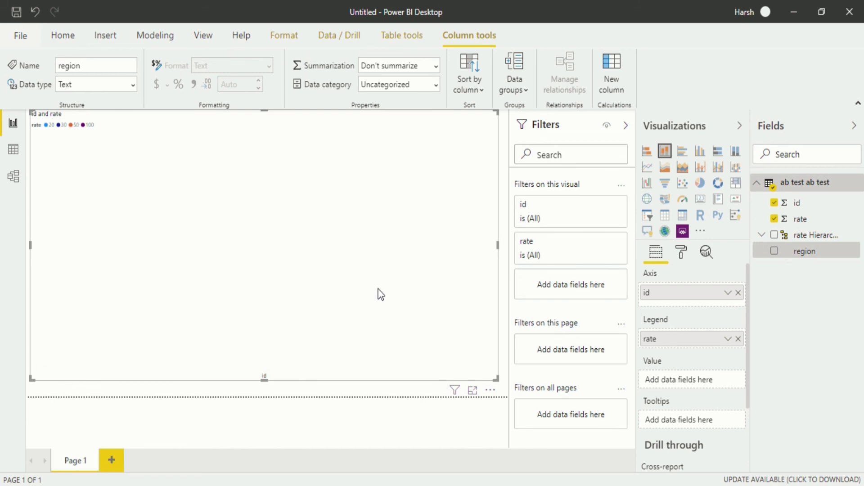
left_click_drag(689, 343, 692, 387)
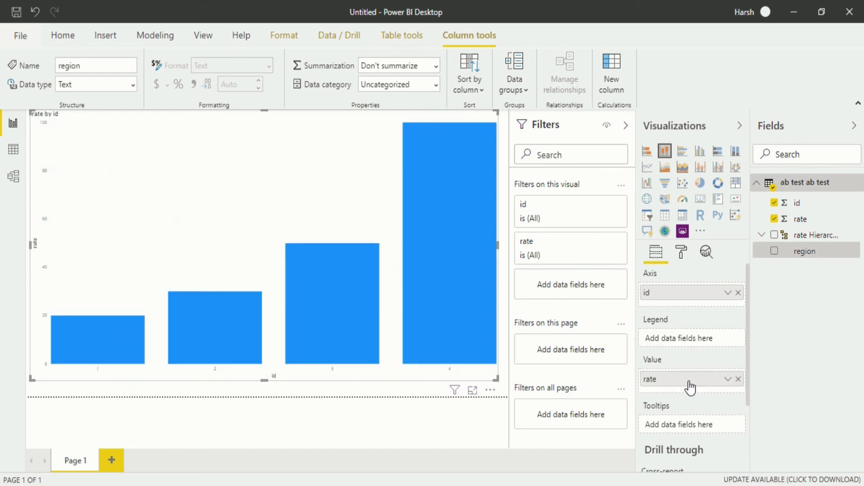